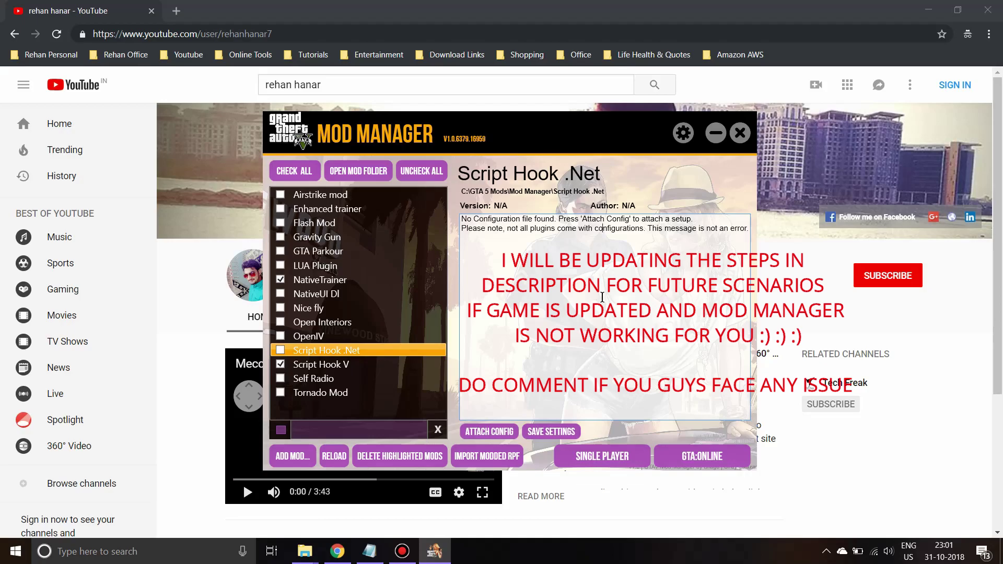
# Untick NativeTrainer in the mod list so only Script Hook V remains enabled.
pyautogui.click(601, 298)
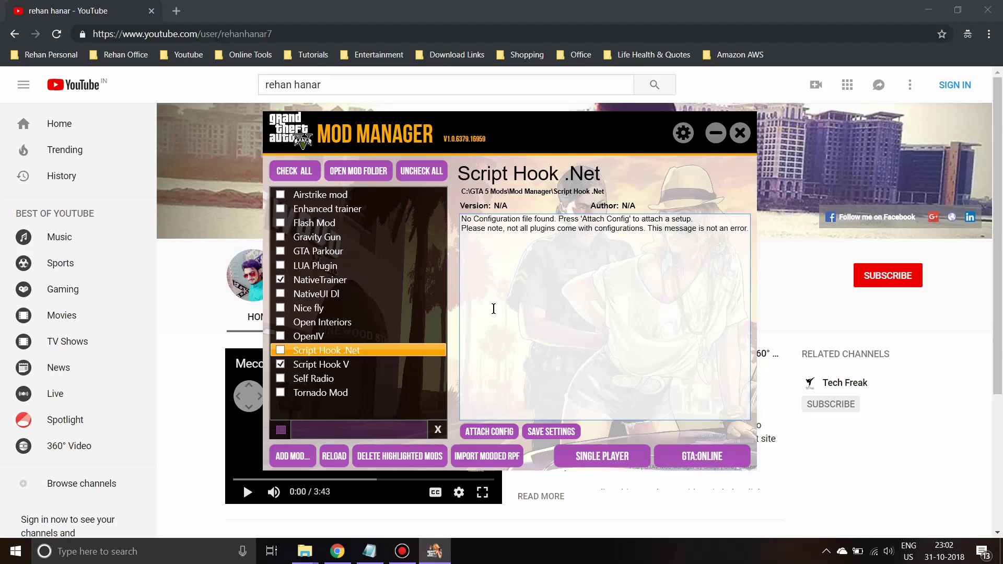
pyautogui.click(280, 279)
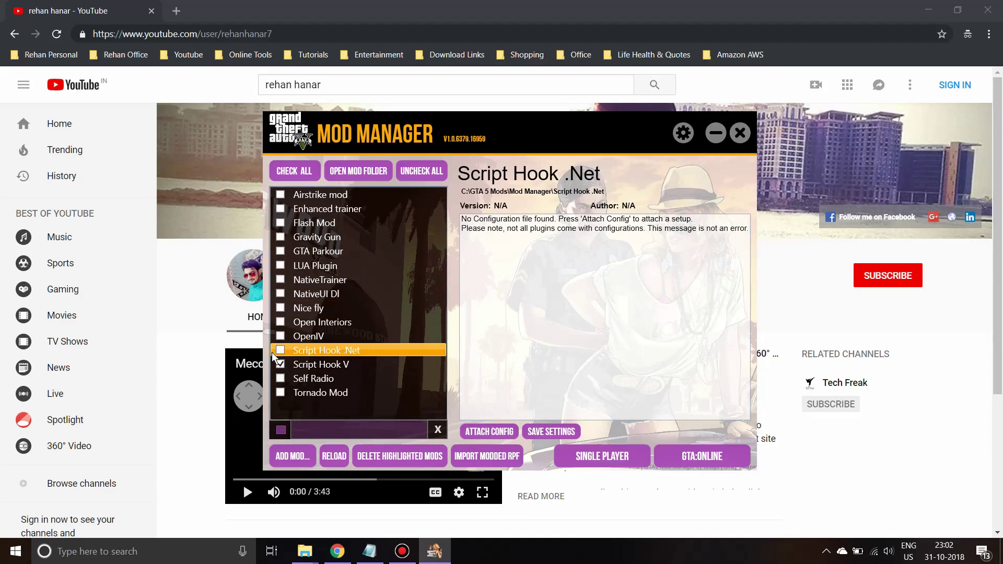
# Re-tick NativeTrainer, then close GTAV Mod Manager and Chrome to reveal the Description.txt notes.
pyautogui.click(280, 281)
pyautogui.click(741, 133)
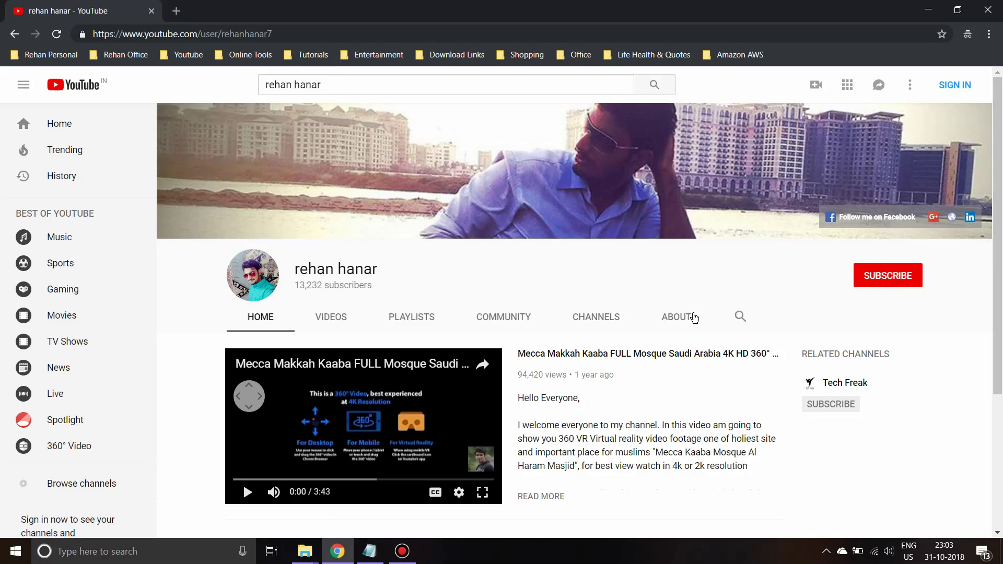
pyautogui.click(989, 7)
pyautogui.click(435, 421)
# Highlight the first gta5-mods link, for GTAV Mod Manager, in the Notepad notes.
pyautogui.hotkey('ctrl', 'a')
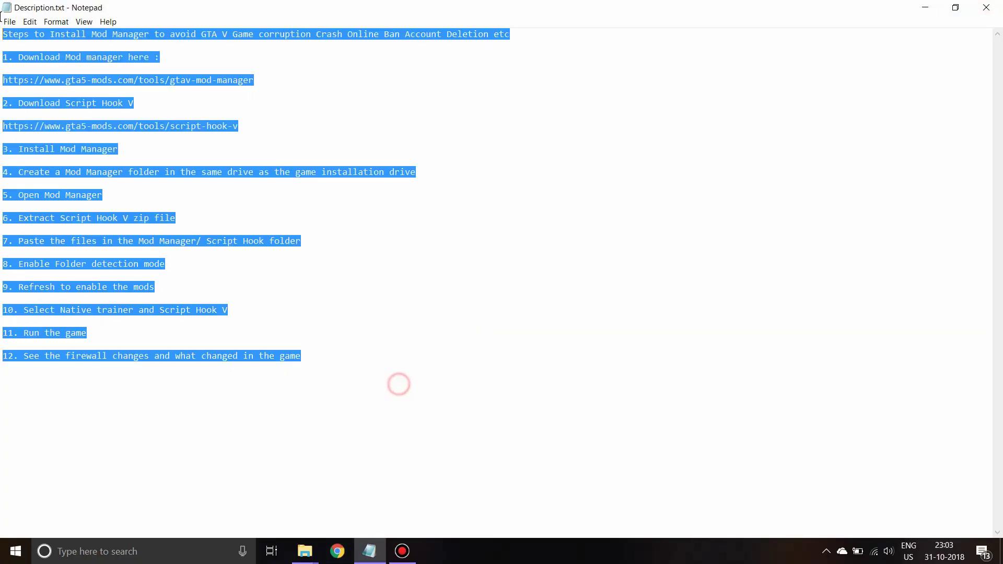
pyautogui.click(298, 128)
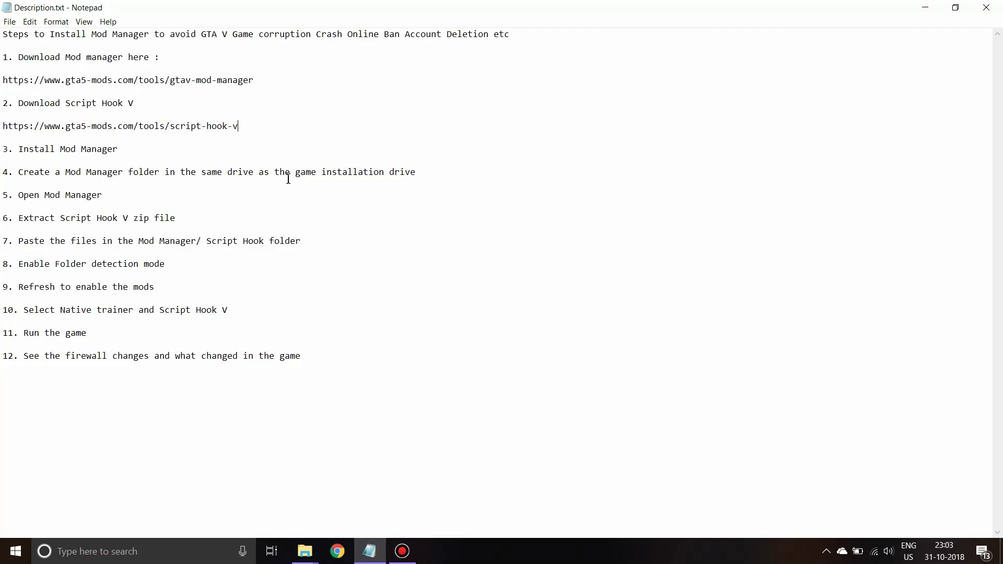
pyautogui.click(270, 81)
pyautogui.click(263, 86)
pyautogui.hotkey('ctrl', 'a')
pyautogui.click(285, 90)
pyautogui.moveTo(279, 82); pyautogui.dragTo(2, 74)
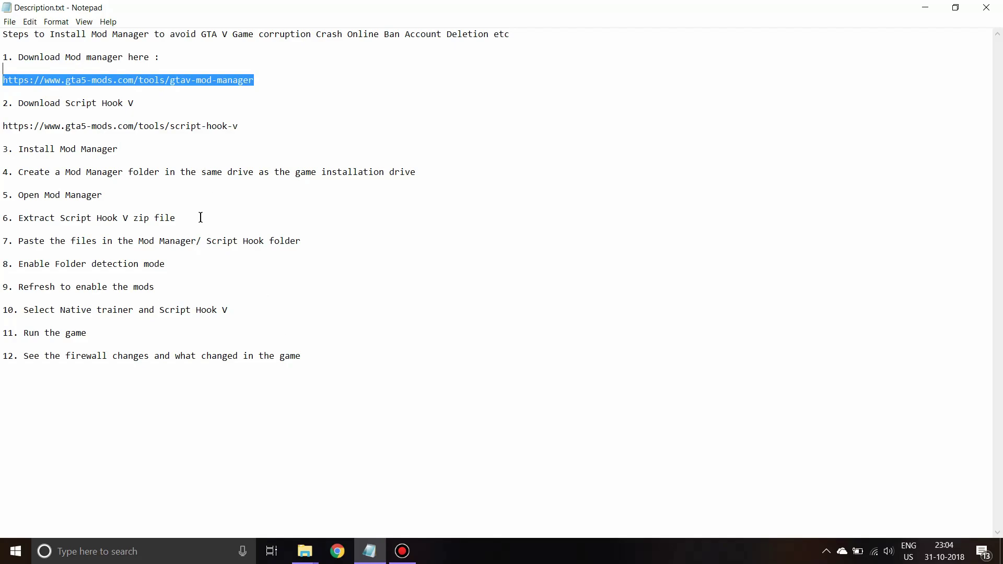
pyautogui.click(265, 83)
pyautogui.moveTo(280, 79); pyautogui.dragTo(1, 84)
pyautogui.click(260, 128)
# Reselect the GTAV Mod Manager link instead of the script-hook-v one and switch to Chrome.
pyautogui.moveTo(246, 128); pyautogui.dragTo(1, 128)
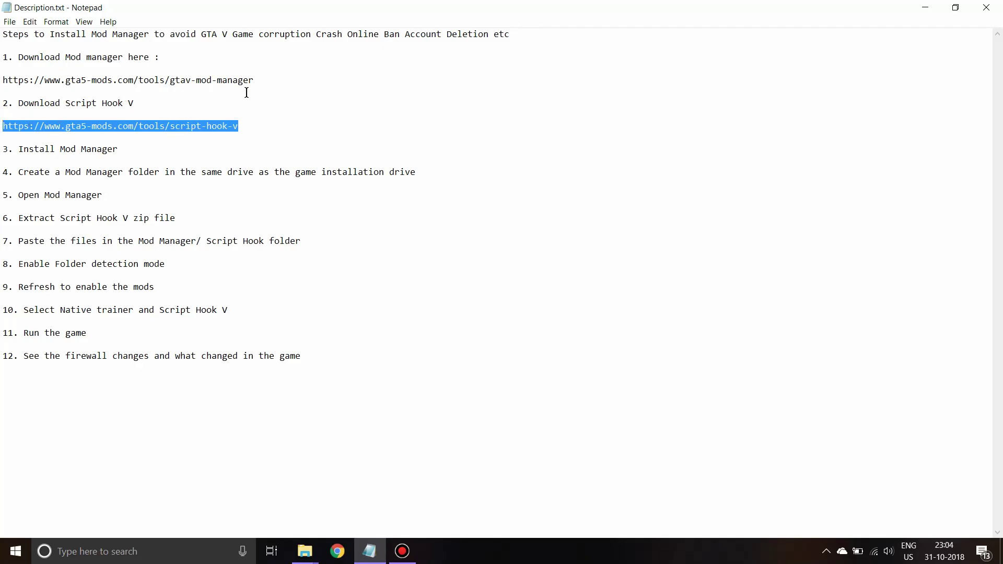
pyautogui.click(284, 81)
pyautogui.moveTo(284, 81); pyautogui.dragTo(1, 83)
pyautogui.hotkey('ctrl', 'c')
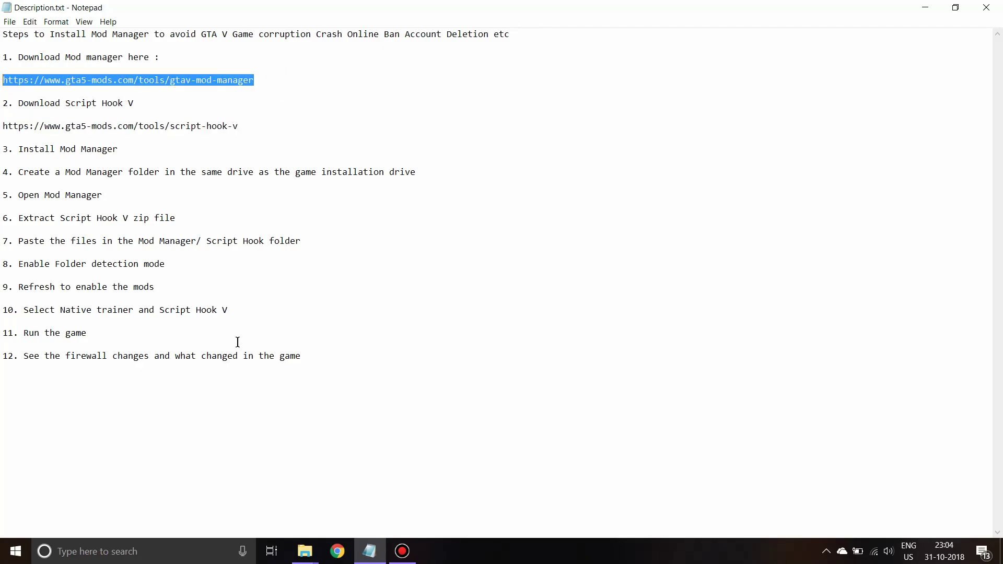
pyautogui.click(338, 550)
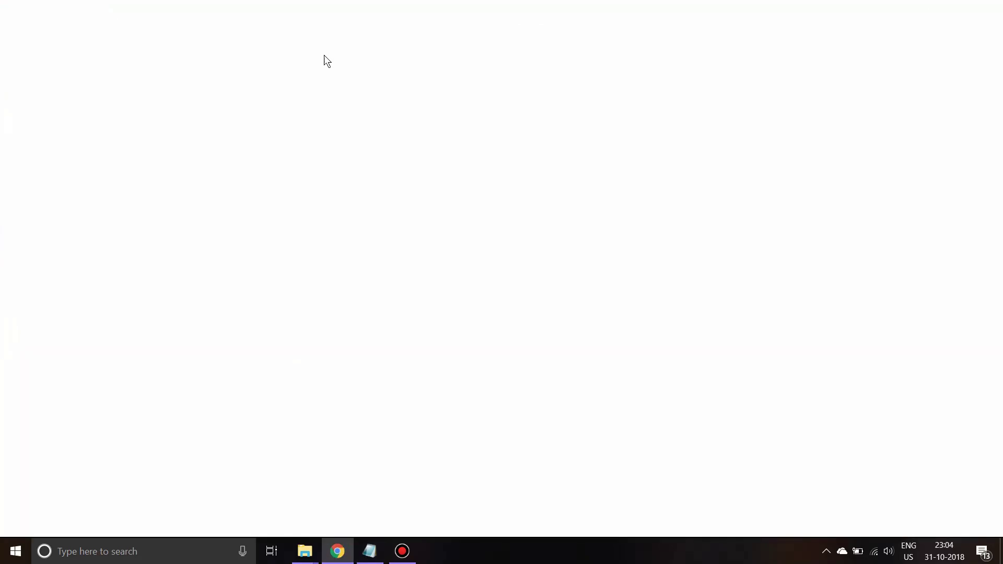
# Load the GTAV Mod Manager page on GTA5-Mods.com from the pasted link and try Download.
pyautogui.hotkey('ctrl', 'v')
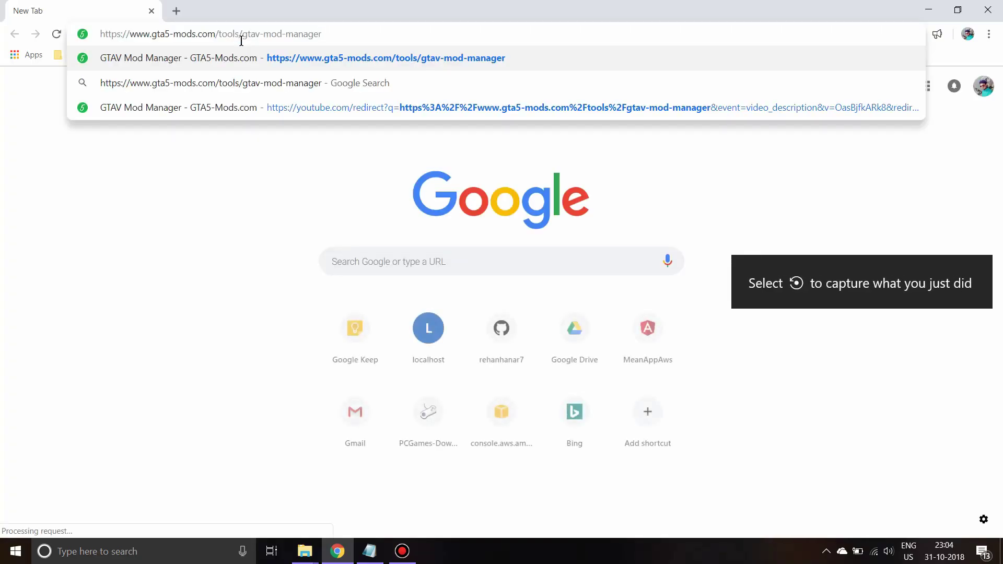
pyautogui.press('Return')
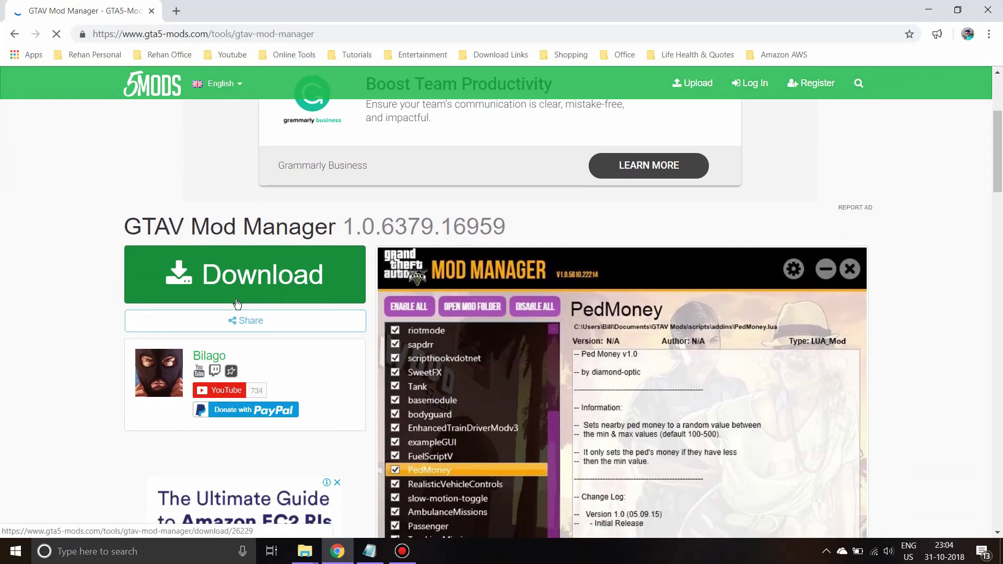
pyautogui.scroll(-10, 236, 303)
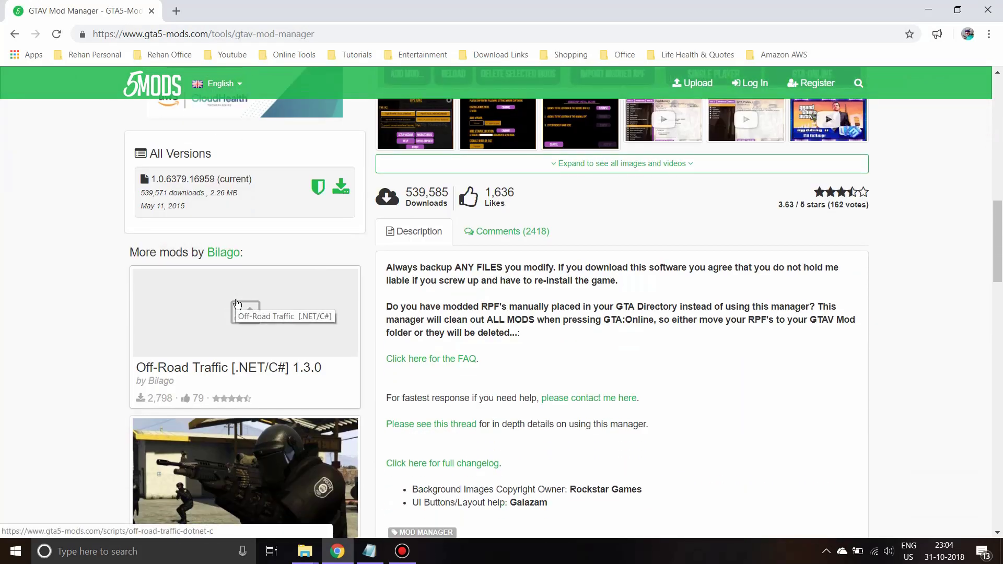
pyautogui.scroll(10, 236, 303)
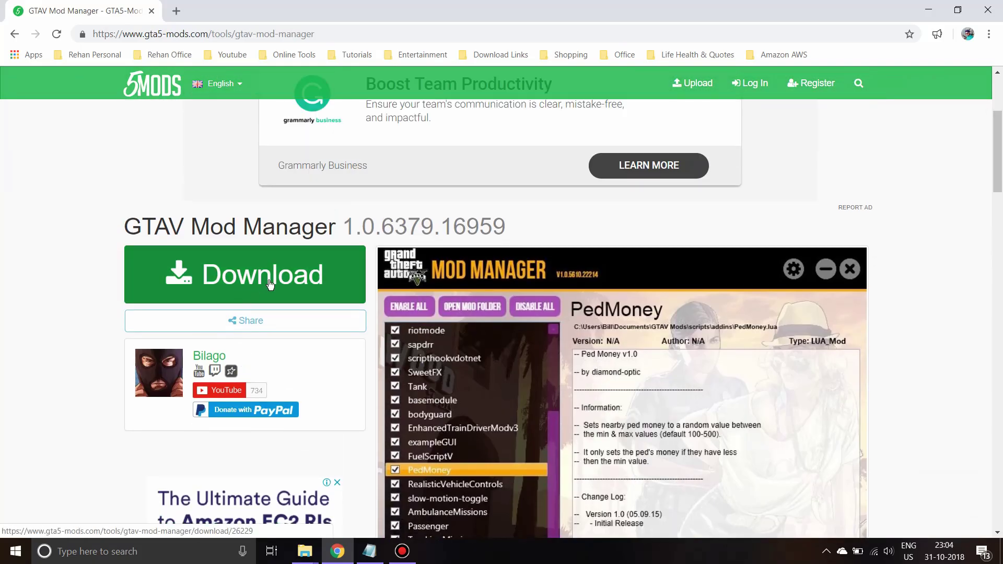
pyautogui.click(270, 283)
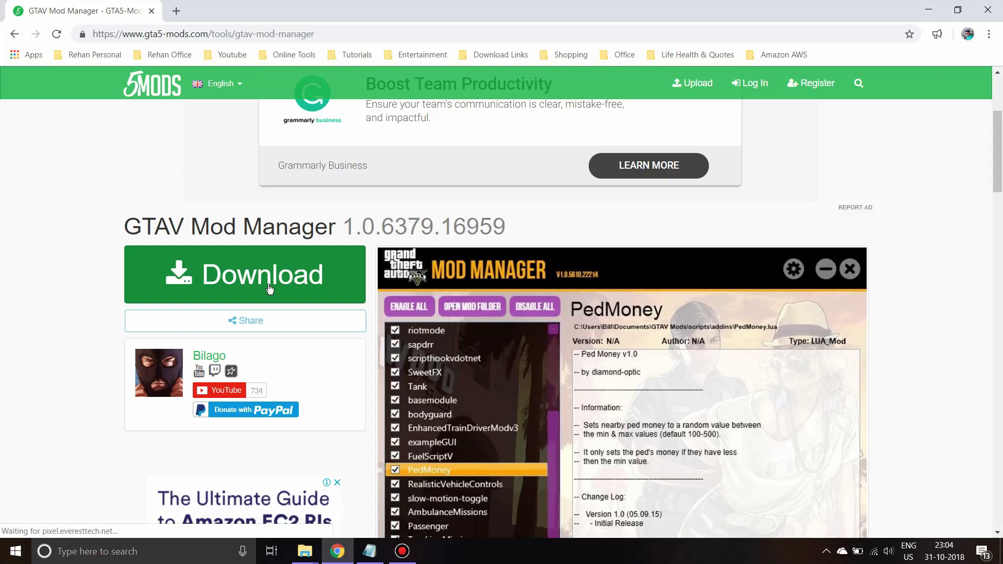
pyautogui.scroll(3, 305, 329)
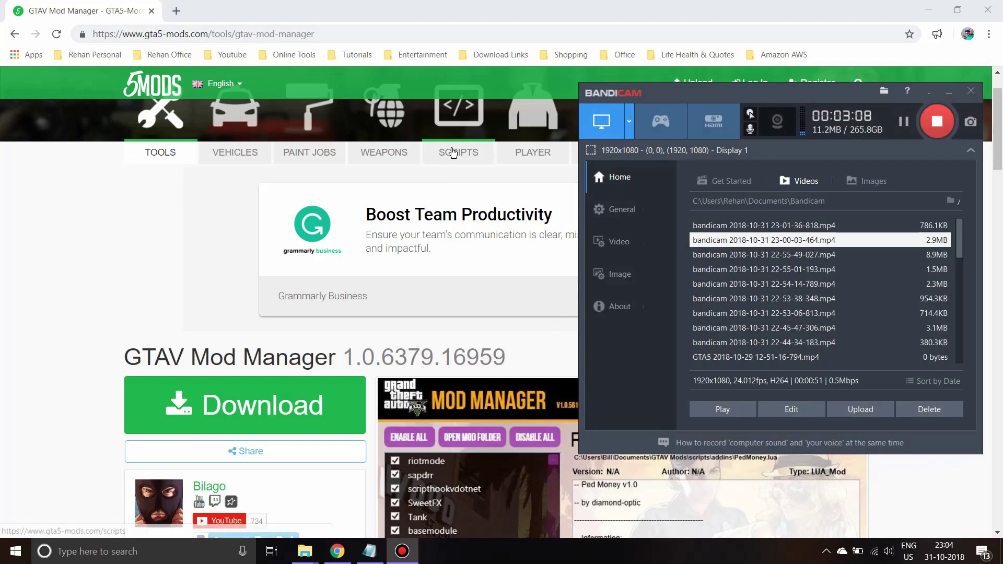
# Reselect the link in the notes, then download the GTAV Mod Manager zip from its download page.
pyautogui.click(369, 551)
pyautogui.click(261, 80)
pyautogui.moveTo(2, 82); pyautogui.dragTo(254, 82)
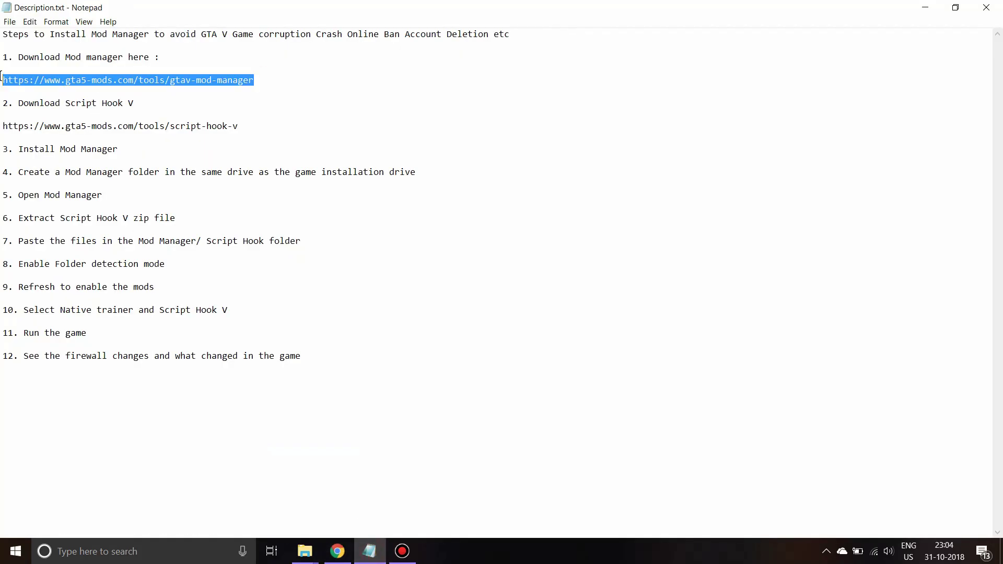
pyautogui.hotkey('alt', 'Tab')
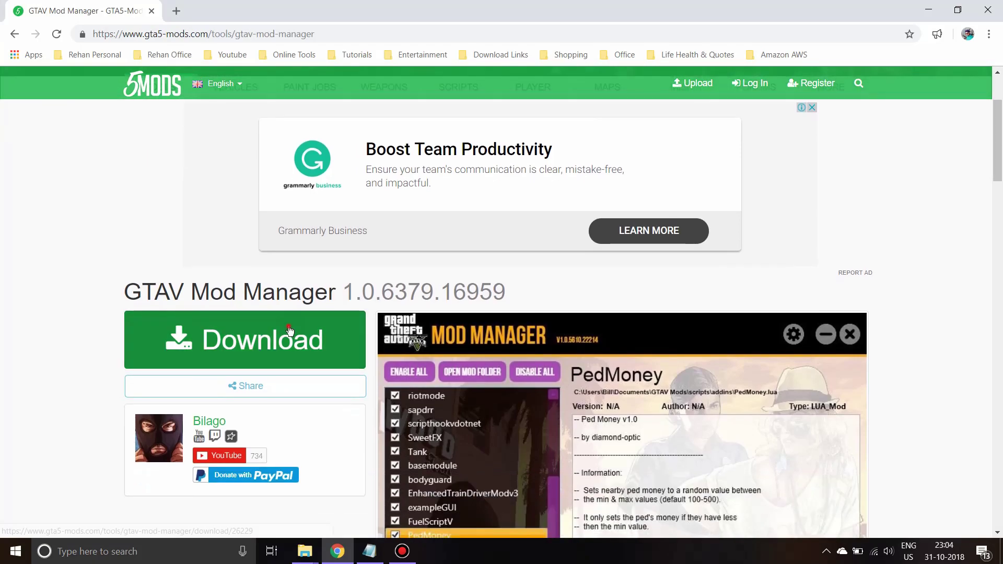
pyautogui.click(289, 329)
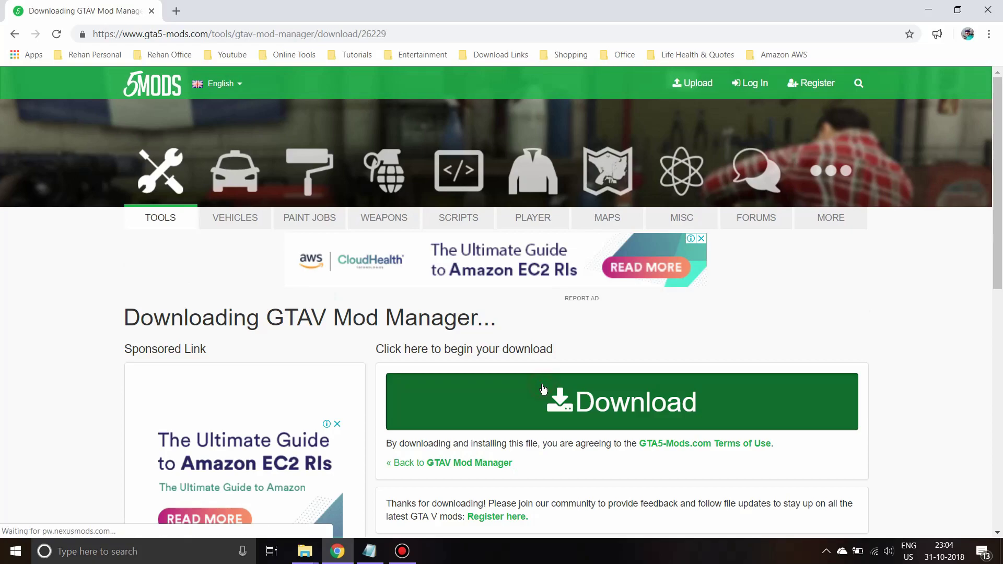
pyautogui.click(528, 389)
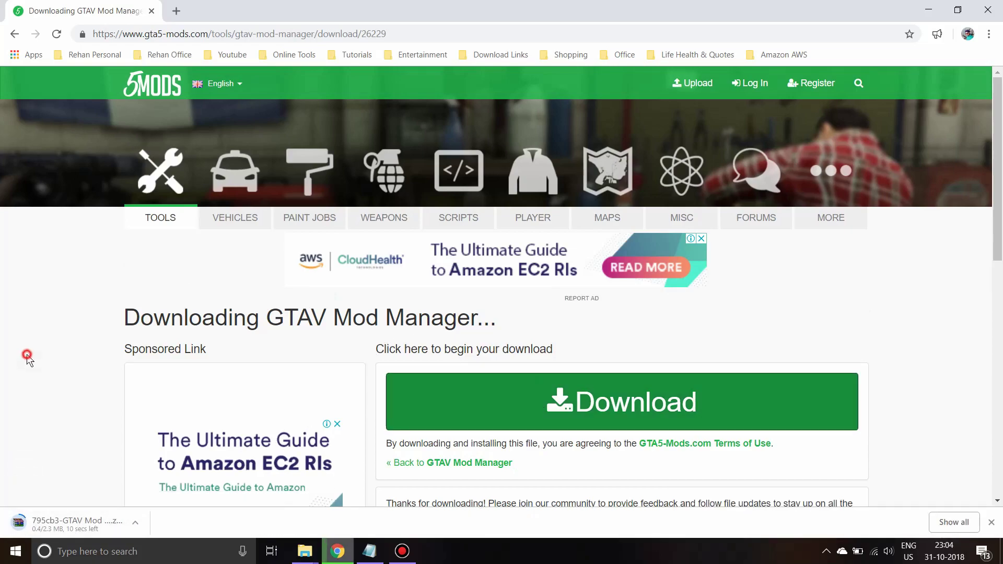
# Take the script-hook-v link from the notes and paste it into a new Chrome tab.
pyautogui.click(369, 552)
pyautogui.moveTo(251, 126); pyautogui.dragTo(1, 128)
pyautogui.hotkey('ctrl', 'c')
pyautogui.hotkey('alt', 'Tab')
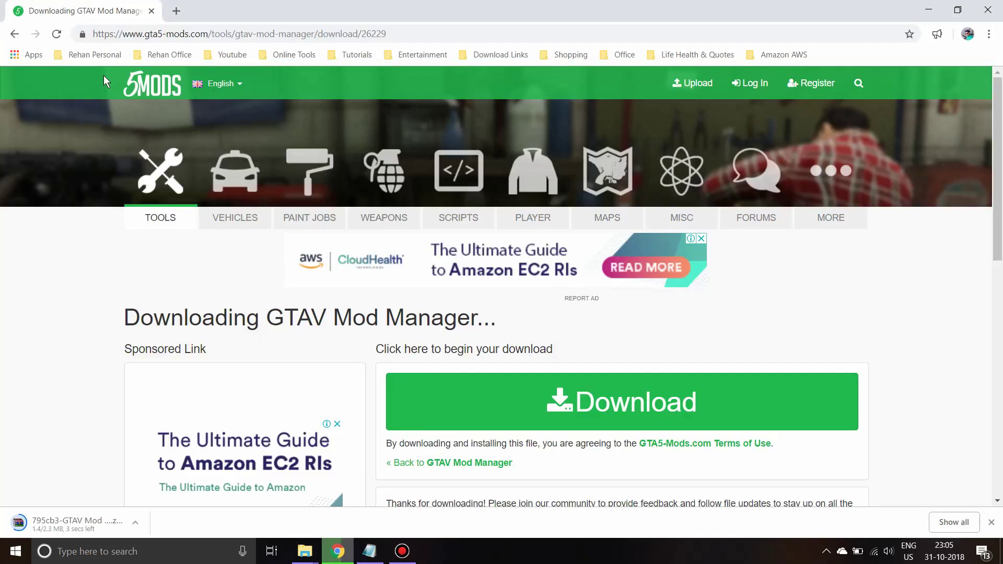
pyautogui.click(175, 6)
pyautogui.hotkey('ctrl', 'v')
# Load the Script Hook V + Native Trainer page, click Download, and go to the dev-c.com tab.
pyautogui.press('Return')
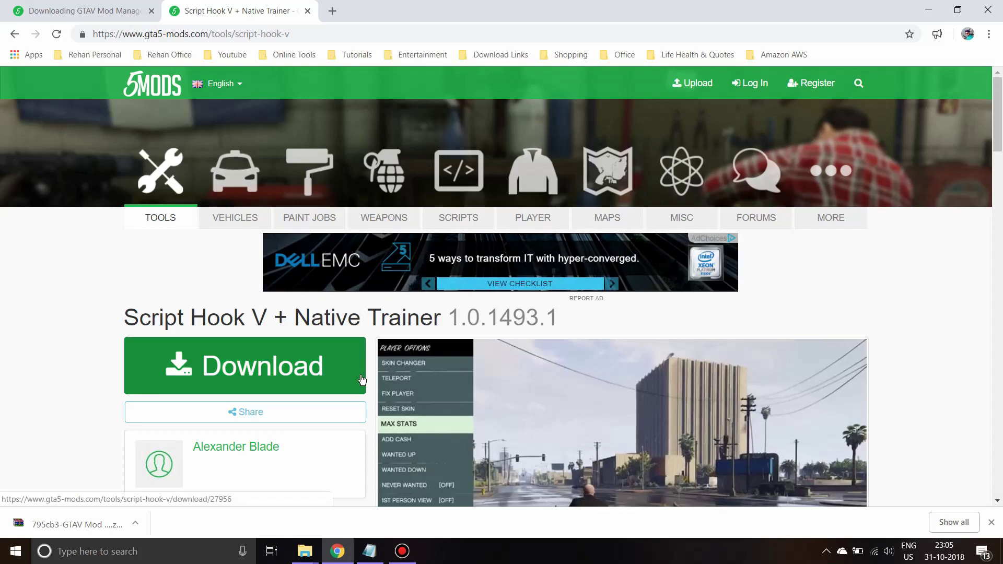
pyautogui.click(307, 368)
pyautogui.click(266, 8)
pyautogui.click(366, 6)
pyautogui.click(248, 8)
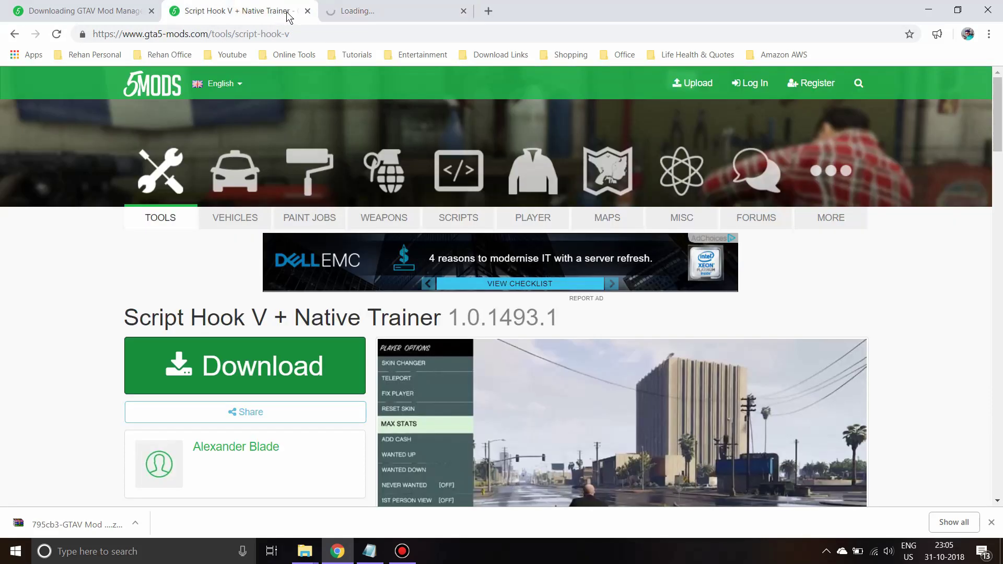
pyautogui.click(403, 9)
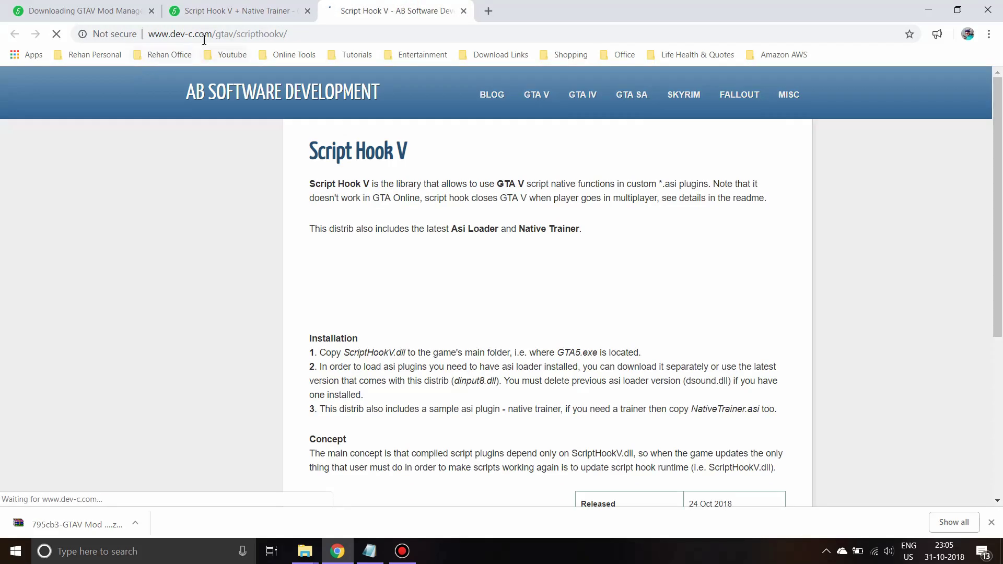
# Copy the dev-c.com address and paste it on a new line below the script-hook-v link in the notes.
pyautogui.click(231, 34)
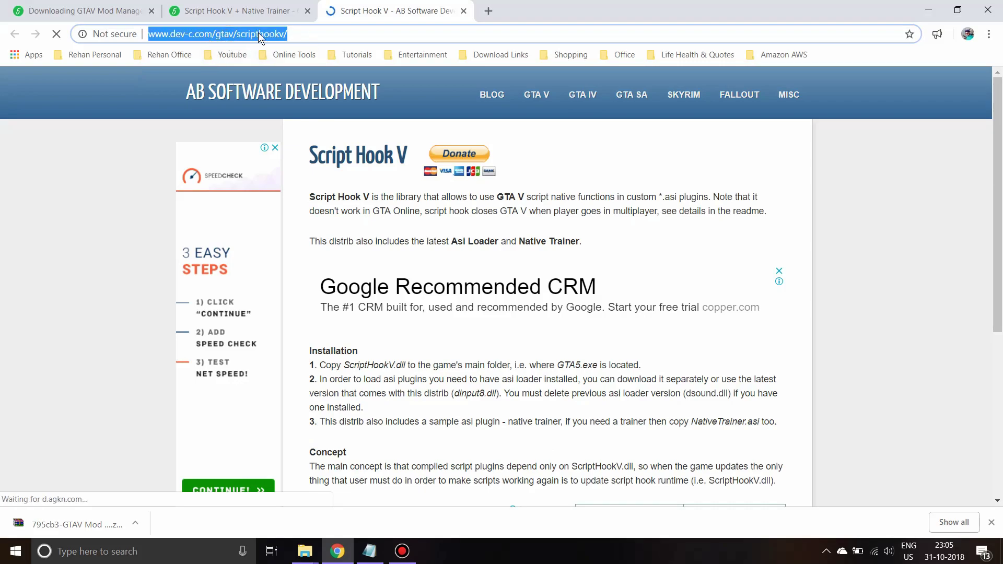
pyautogui.hotkey('ctrl', 'c')
pyautogui.hotkey('alt', 'Tab')
pyautogui.click(262, 125)
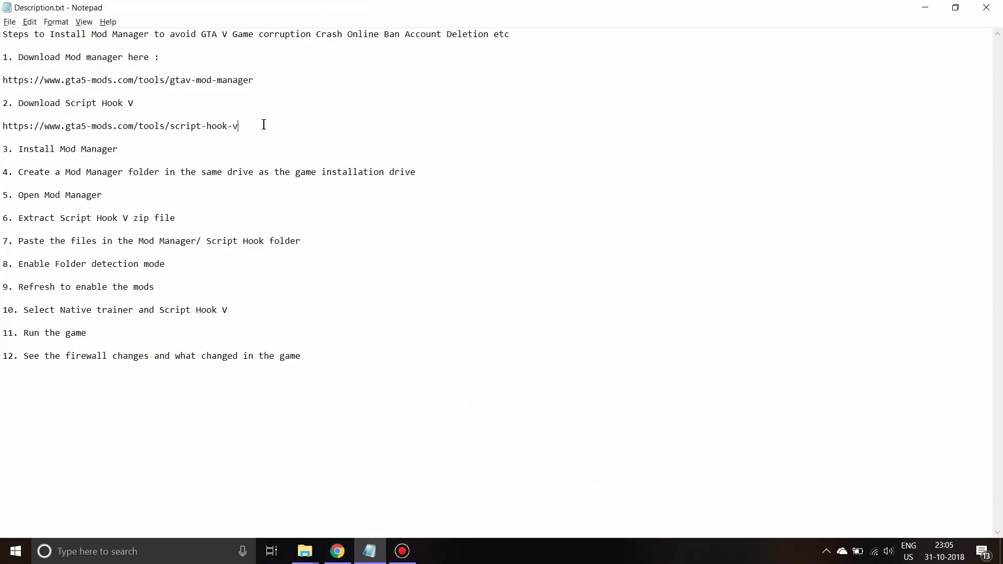
pyautogui.press('Return')
pyautogui.press('Return')
pyautogui.hotkey('ctrl', 'v')
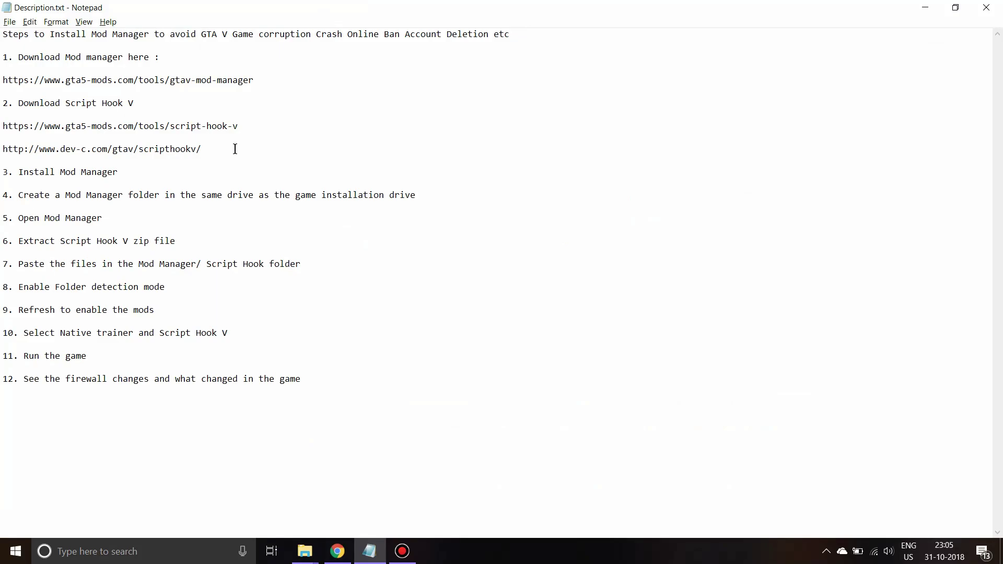
pyautogui.hotkey('alt', 'Tab')
# Download ScriptHookV_1.0.1493.1.zip, reusing the existing file, and open it in WinRAR.
pyautogui.scroll(-5, 484, 238)
pyautogui.scroll(2, 483, 236)
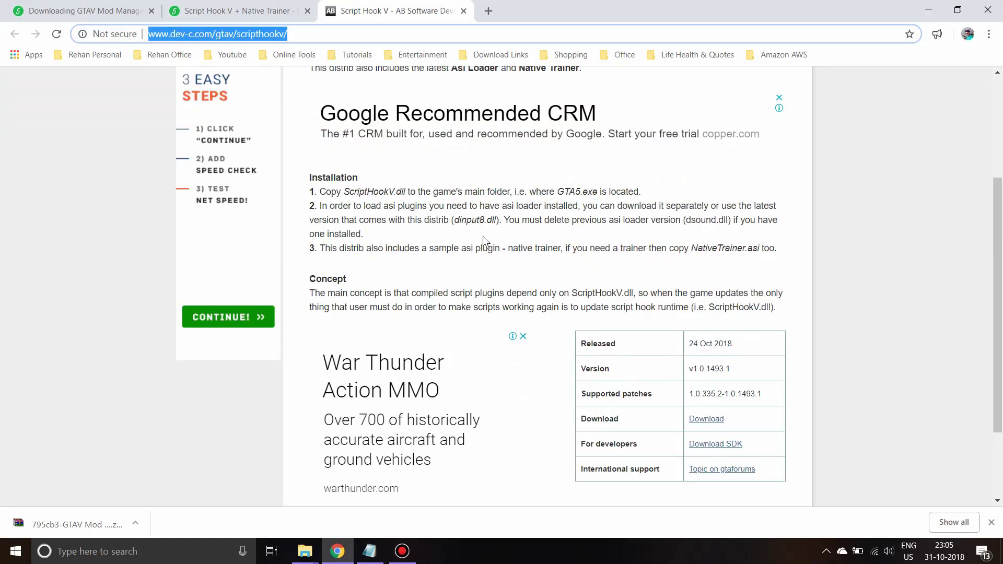
pyautogui.scroll(-2, 483, 236)
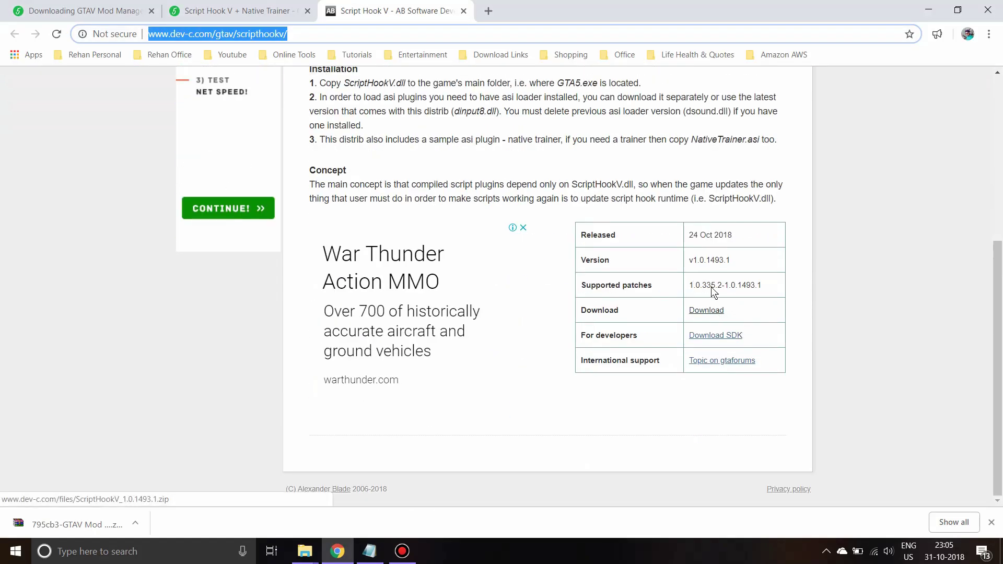
pyautogui.moveTo(739, 236); pyautogui.dragTo(685, 236)
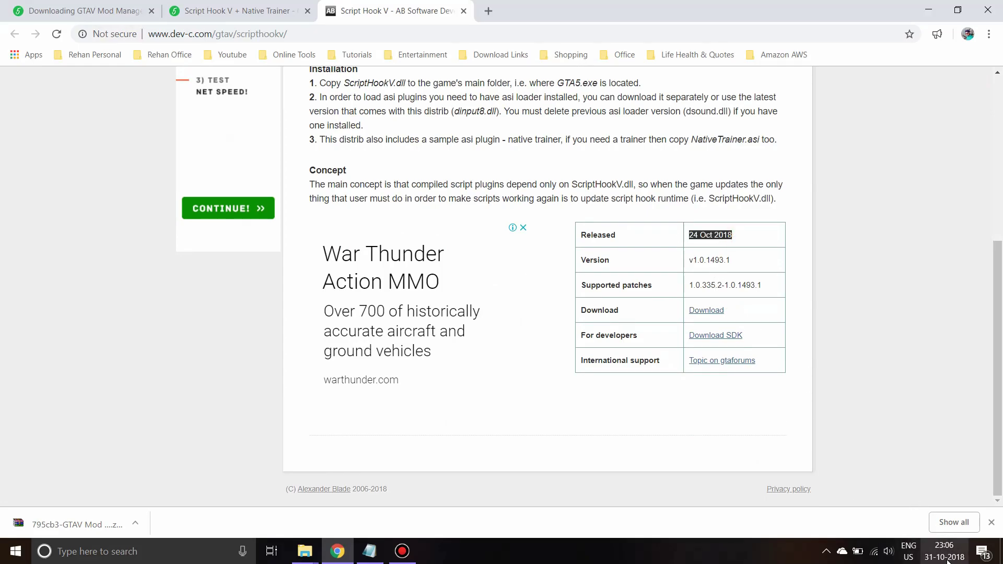
pyautogui.click(716, 311)
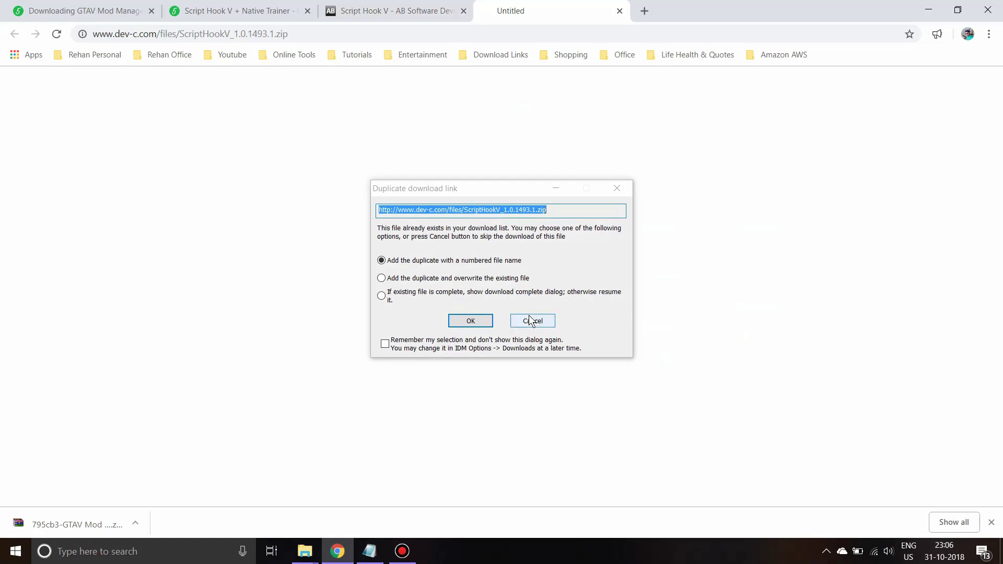
pyautogui.click(480, 294)
pyautogui.click(470, 321)
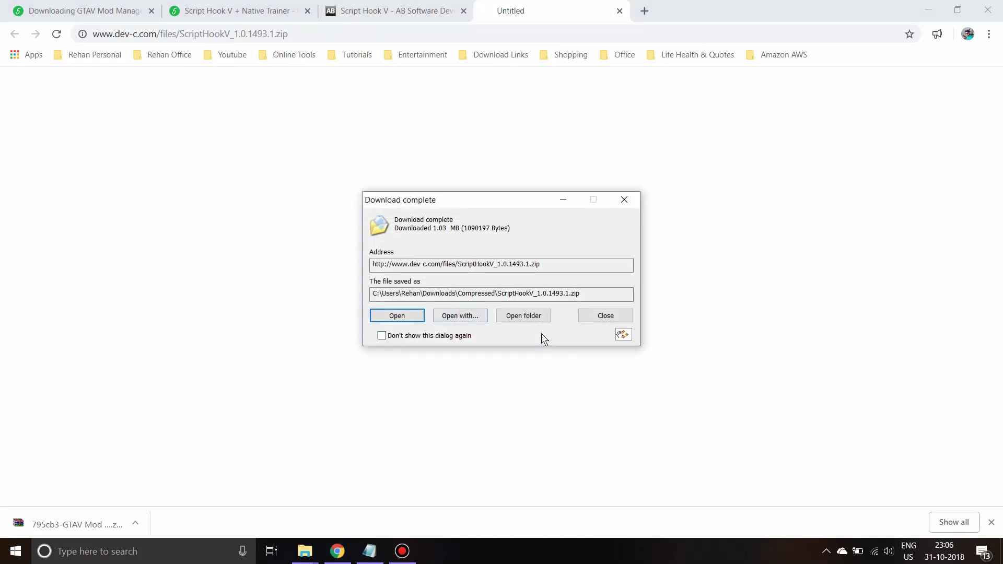
pyautogui.click(406, 315)
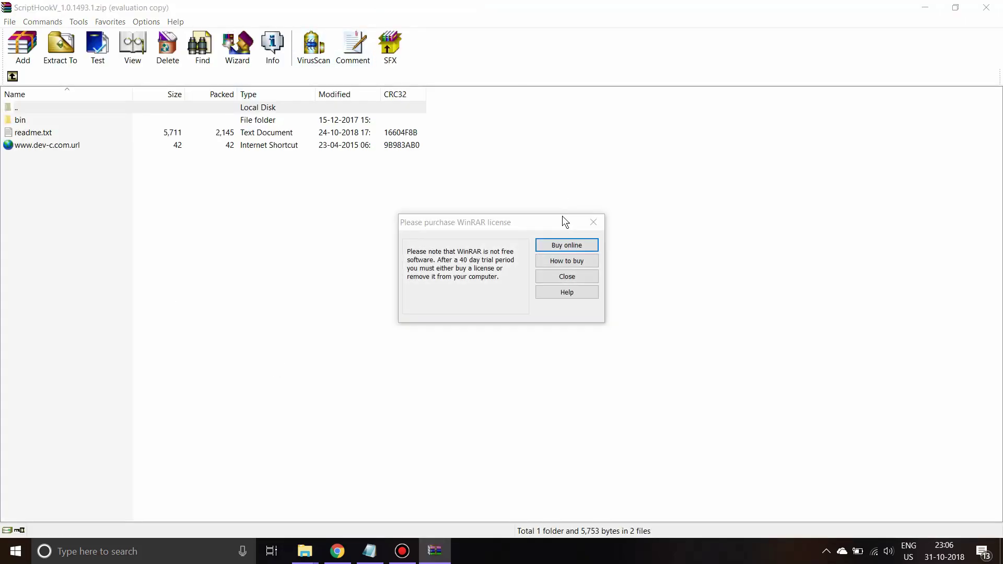
# Dismiss the WinRAR licence reminder and snap WinRAR to the right half, Chrome to the left.
pyautogui.click(560, 278)
pyautogui.moveTo(476, 6); pyautogui.dragTo(1002, 177)
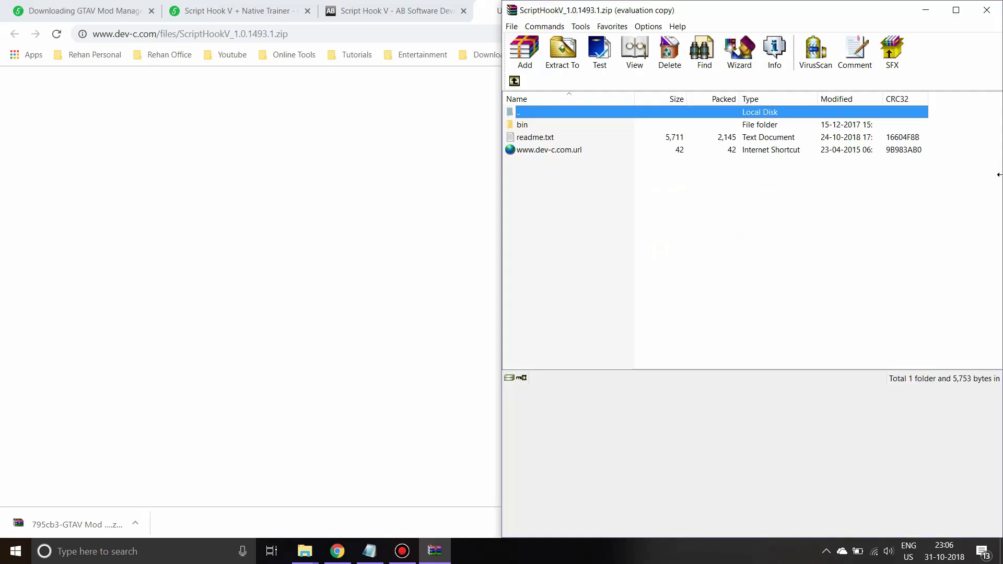
pyautogui.click(127, 104)
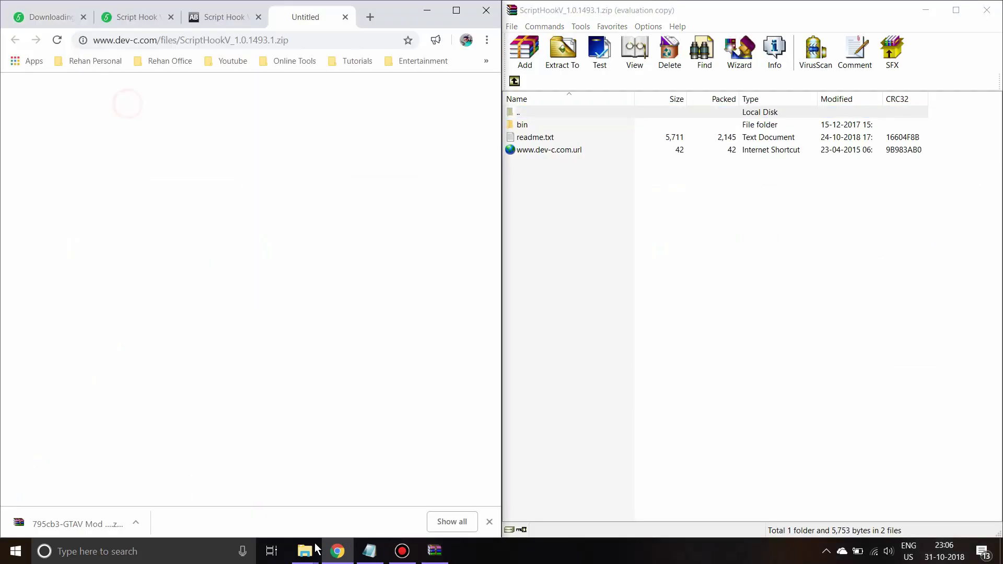
# Open 795cb3-GTAV Mod Manager.zip from the download bar and select GTAV Mod Manager.exe.
pyautogui.click(113, 526)
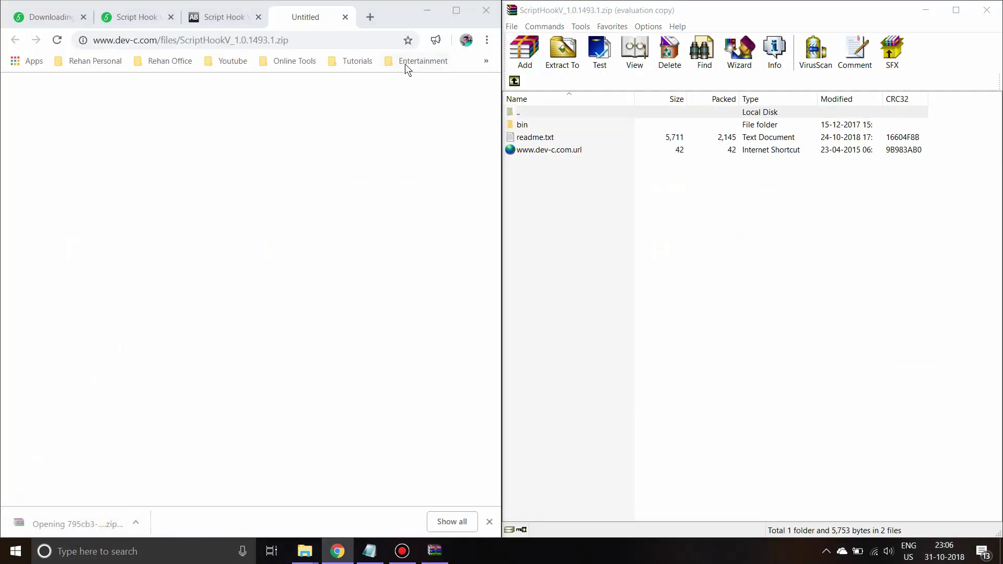
pyautogui.click(717, 79)
pyautogui.moveTo(525, 7); pyautogui.dragTo(617, 92)
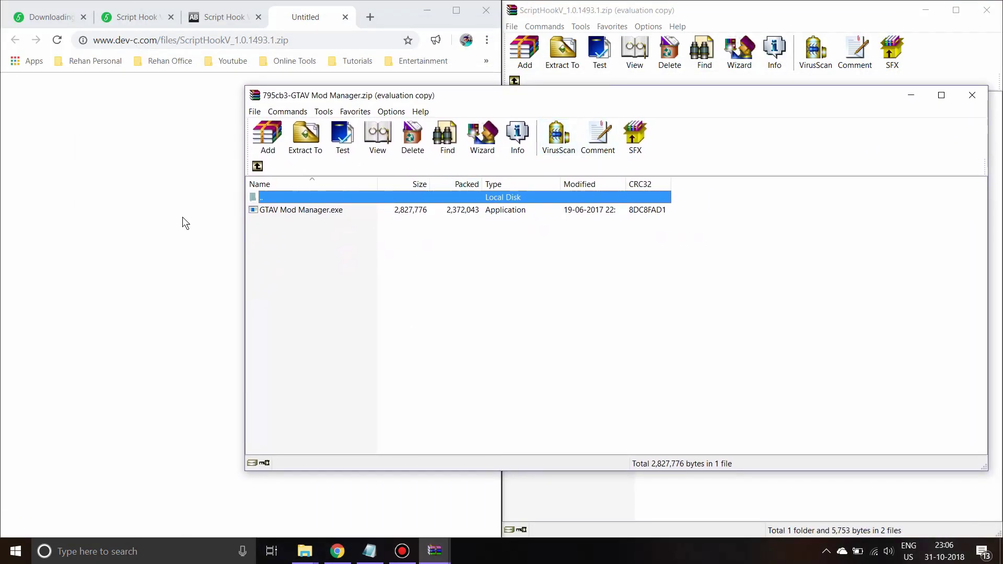
pyautogui.click(333, 209)
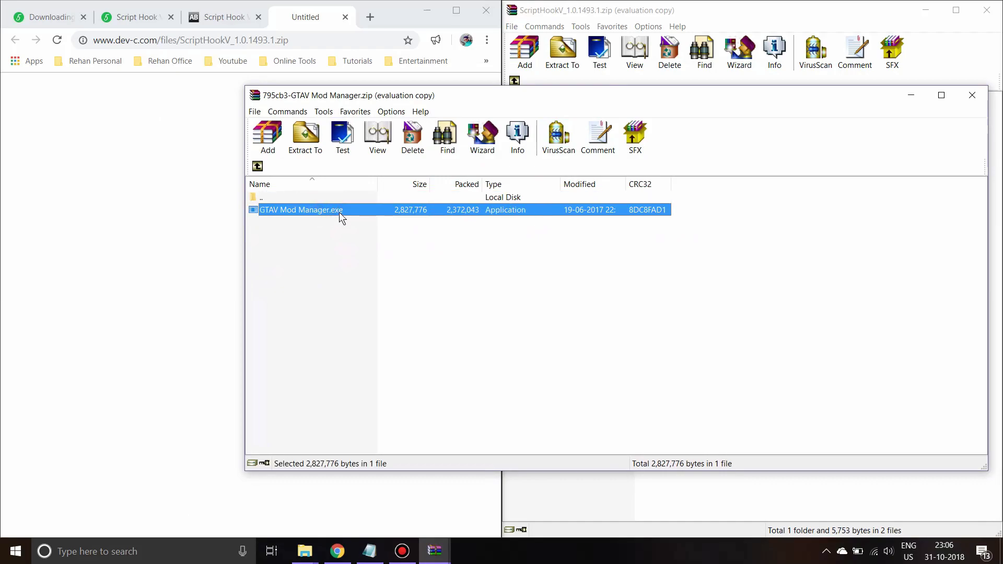
# Extract GTAV Mod Manager.exe to D:\Youtube\Video Notes\GTA Mod Manager Installation Tutorial\.
pyautogui.rightClick(340, 212)
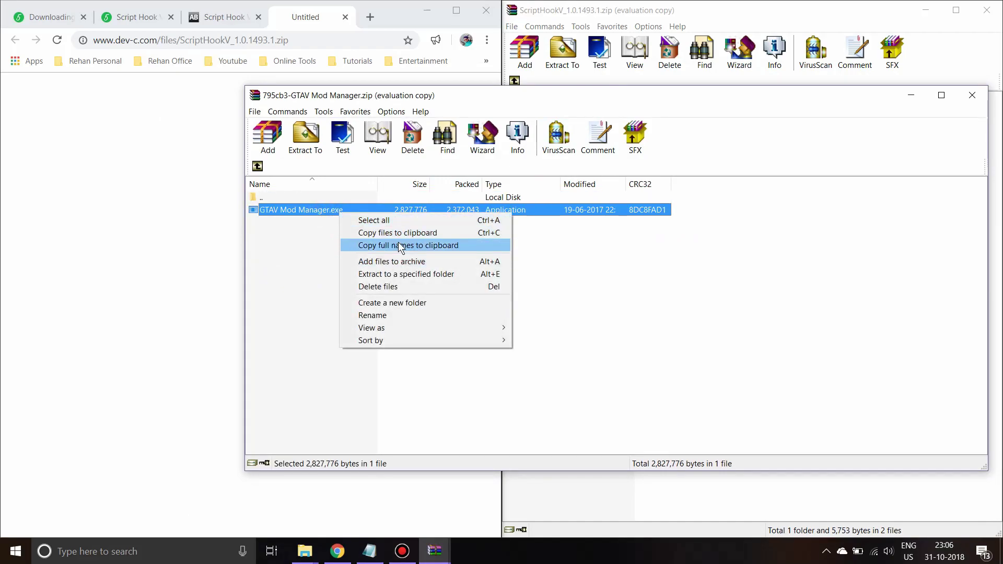
pyautogui.click(398, 276)
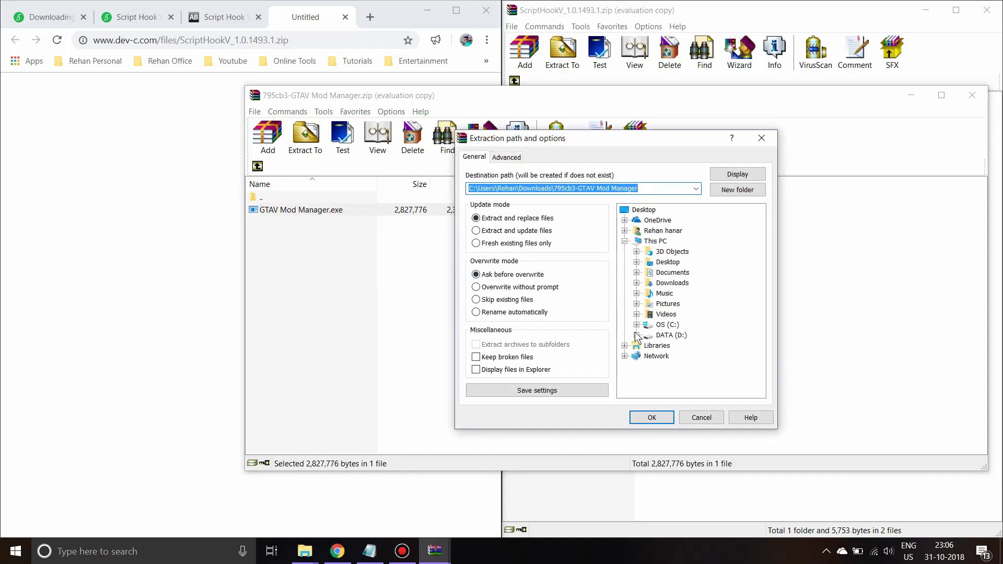
pyautogui.click(637, 335)
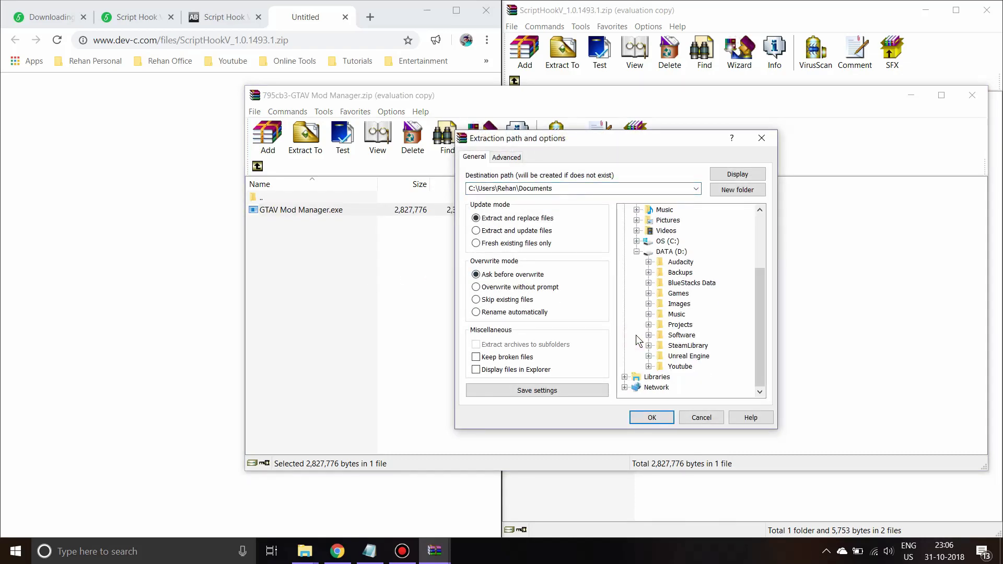
pyautogui.click(649, 366)
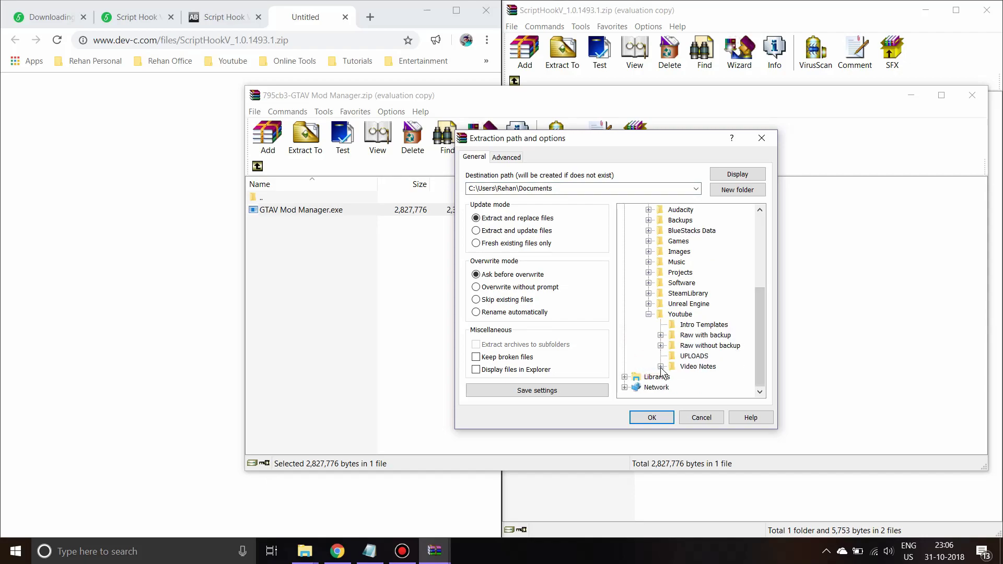
pyautogui.click(661, 366)
pyautogui.click(711, 356)
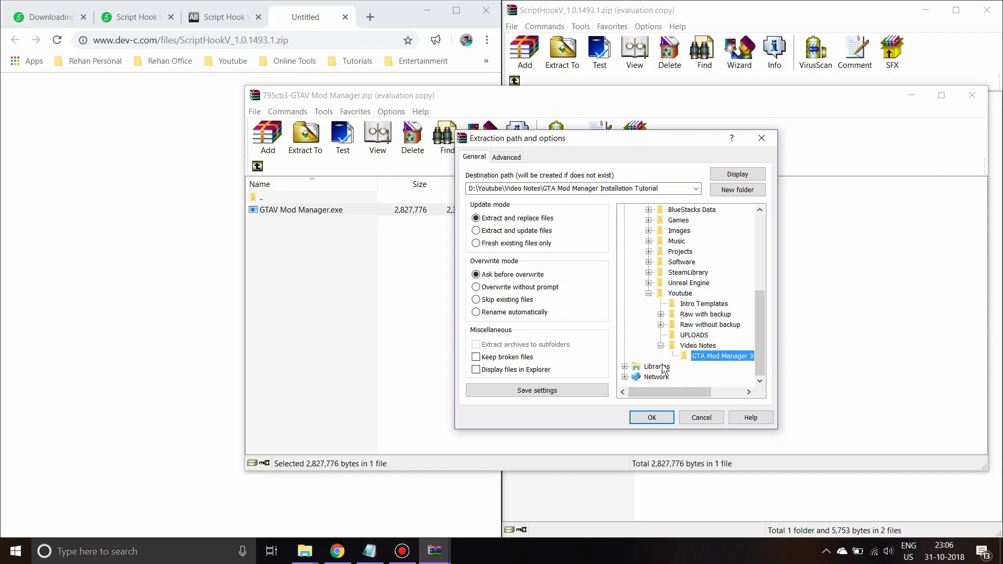
pyautogui.click(669, 189)
pyautogui.click(673, 187)
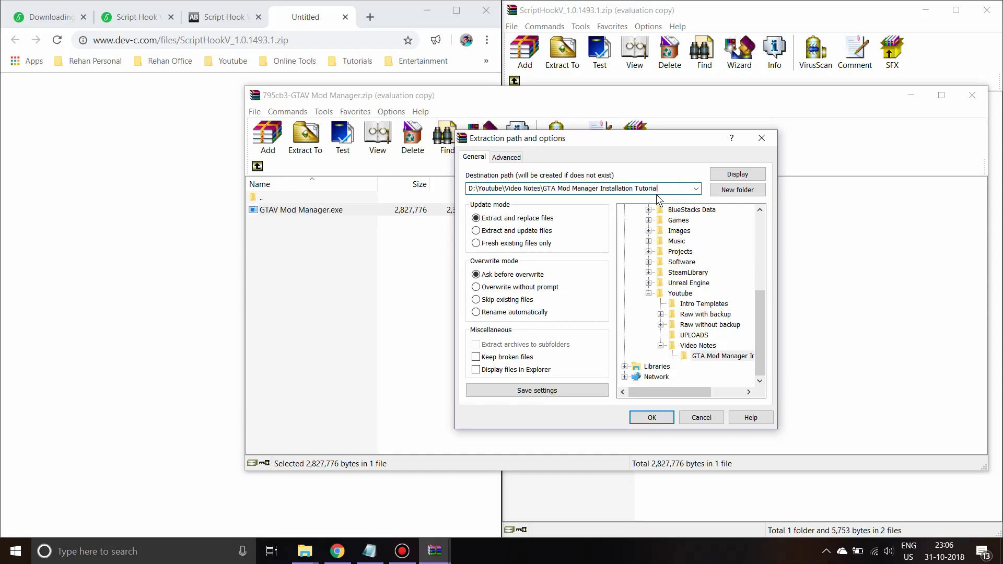
pyautogui.write('\\')
pyautogui.click(660, 417)
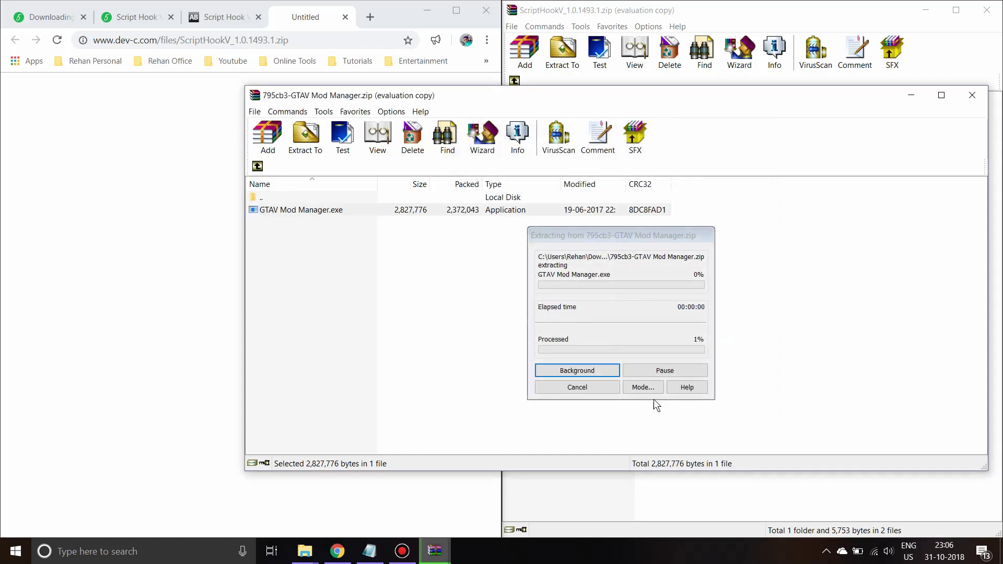
# Open the bin folder in the Script Hook V archive and select its three files.
pyautogui.click(655, 11)
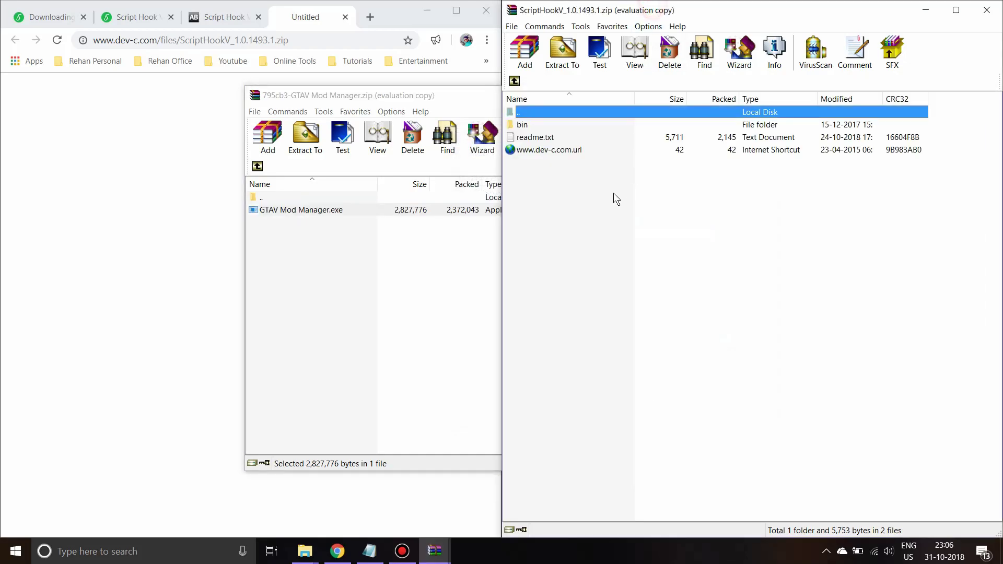
pyautogui.doubleClick(569, 124)
pyautogui.moveTo(609, 197); pyautogui.dragTo(535, 124)
# Extract dinput8.dll, NativeTrainer.asi and ScriptHookV.dll into the tutorial folder's ScripthookV subfolder.
pyautogui.rightClick(563, 130)
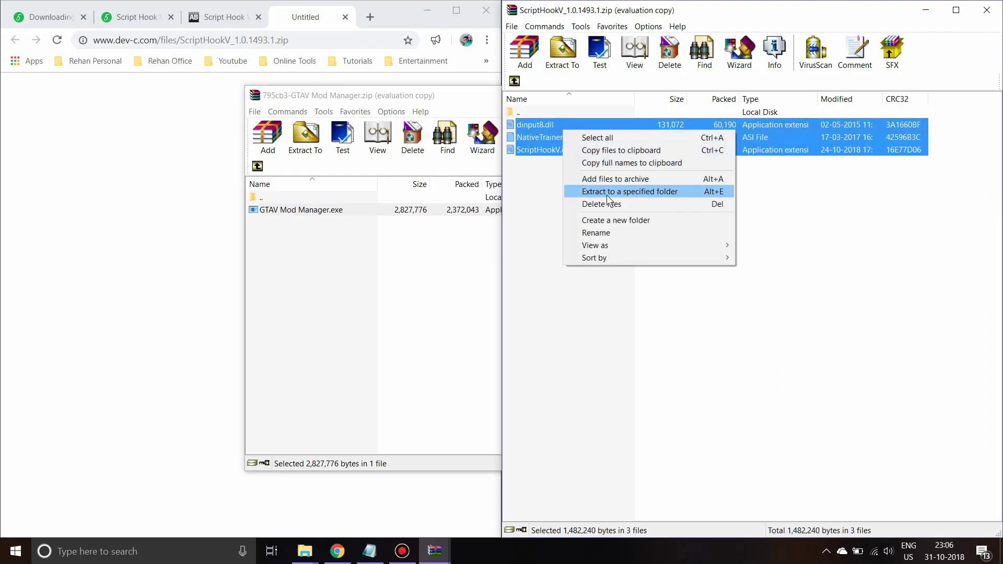
pyautogui.click(590, 191)
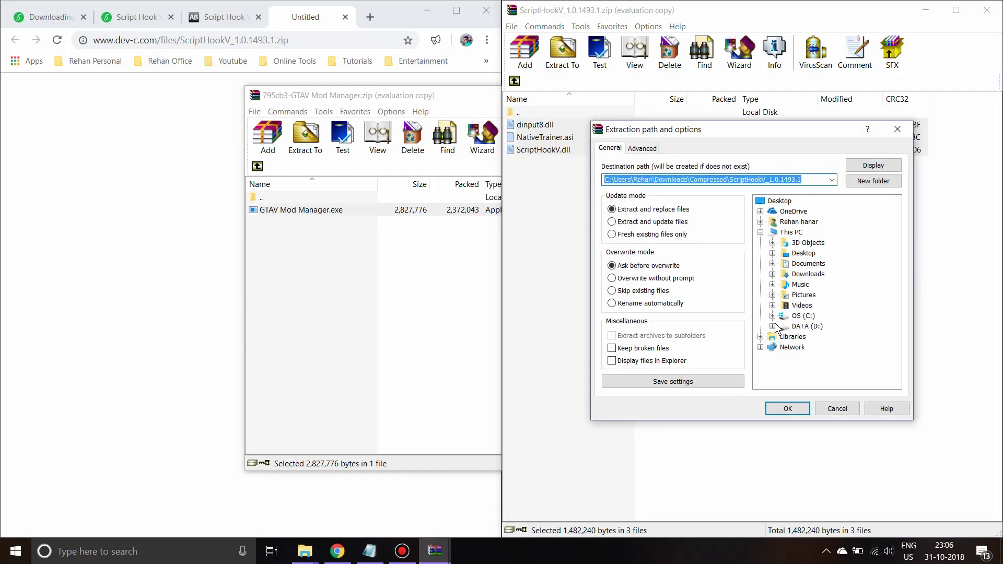
pyautogui.click(774, 326)
pyautogui.click(785, 358)
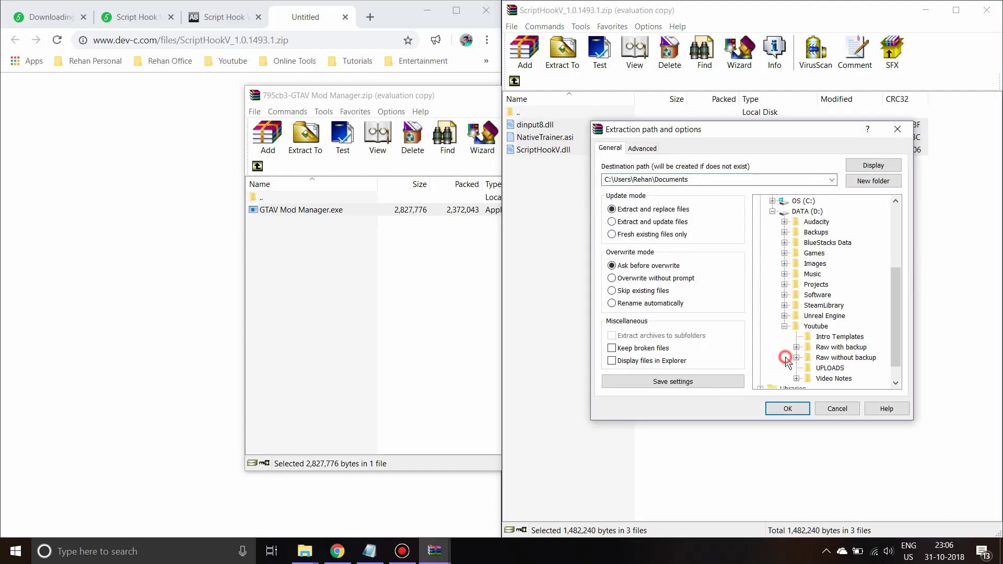
pyautogui.click(797, 357)
pyautogui.click(838, 348)
pyautogui.click(827, 179)
pyautogui.click(815, 179)
pyautogui.write('\\')
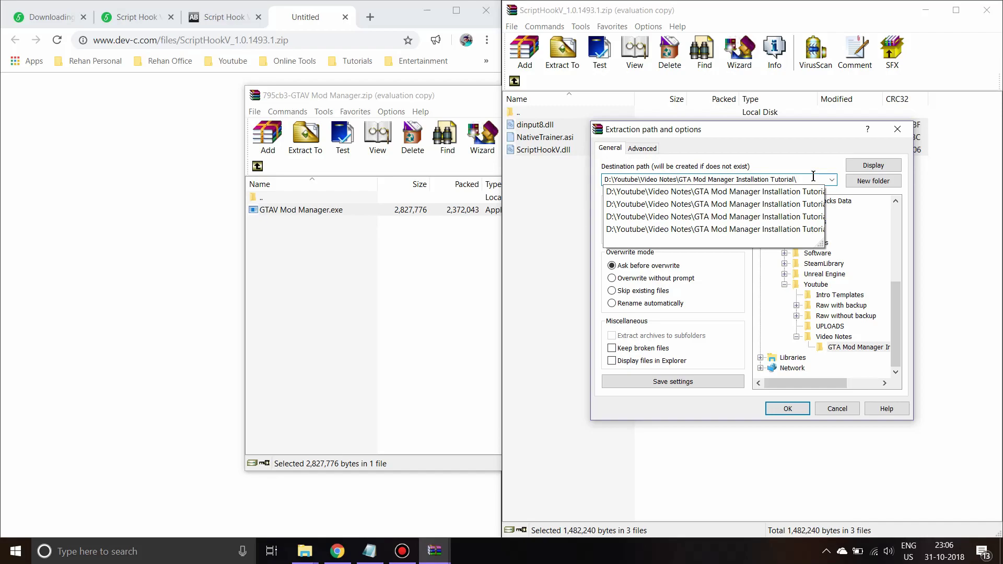
pyautogui.write('Script')
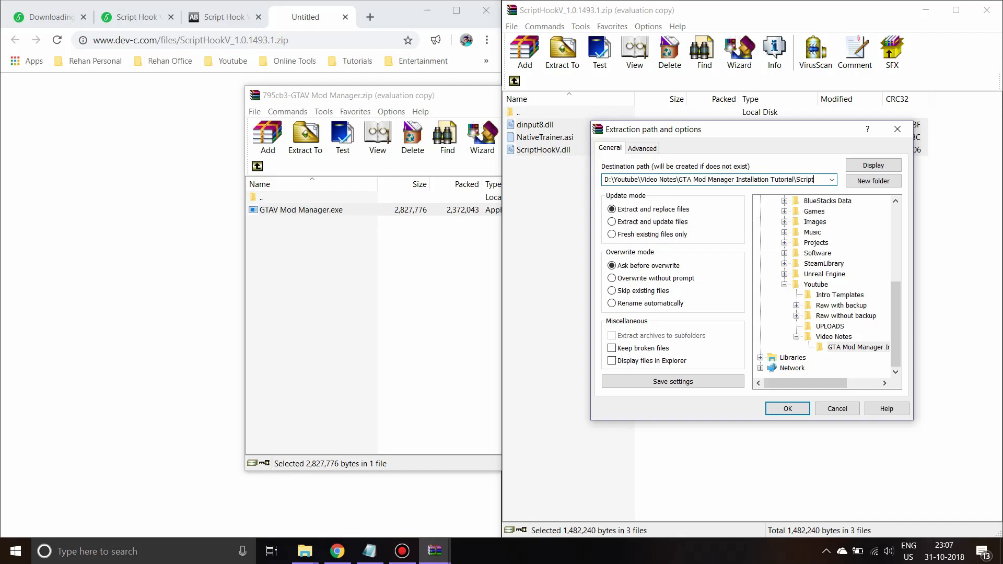
pyautogui.write('hookV\\')
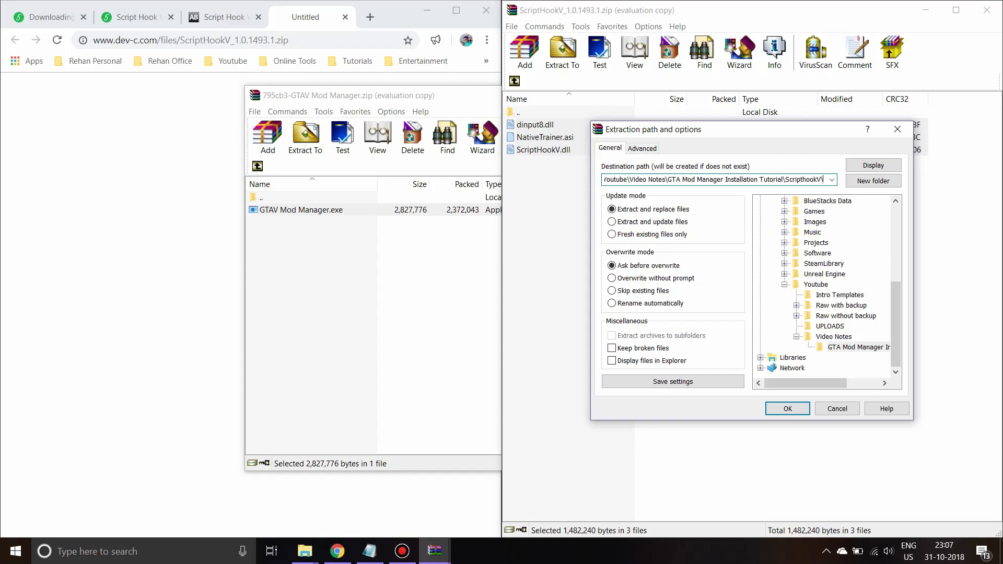
pyautogui.press('Return')
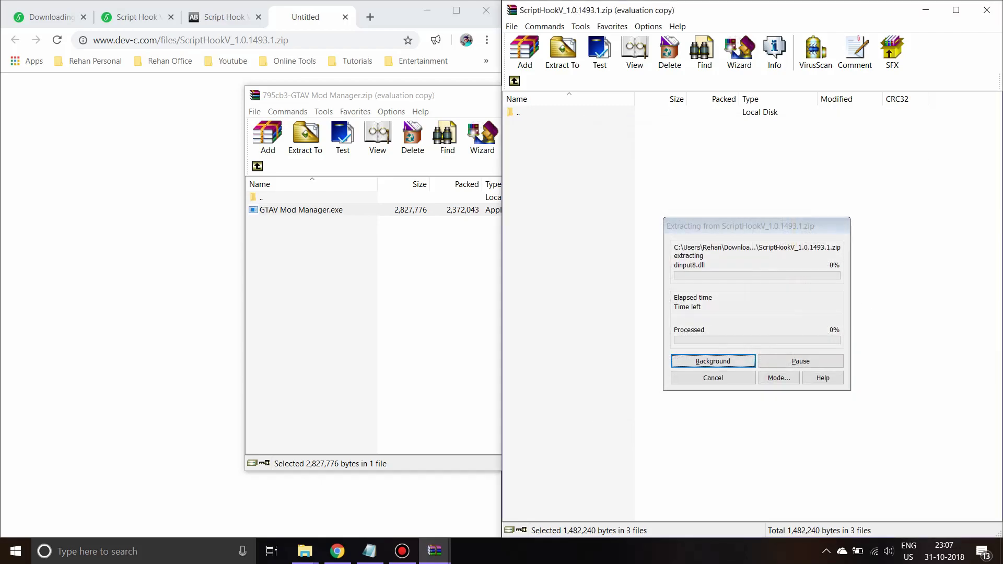
pyautogui.click(397, 267)
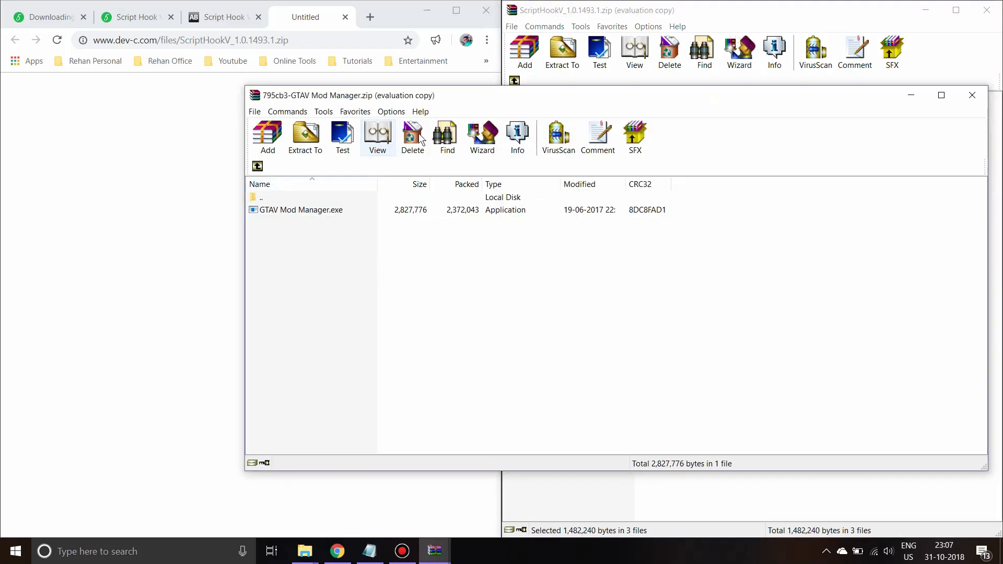
pyautogui.click(911, 95)
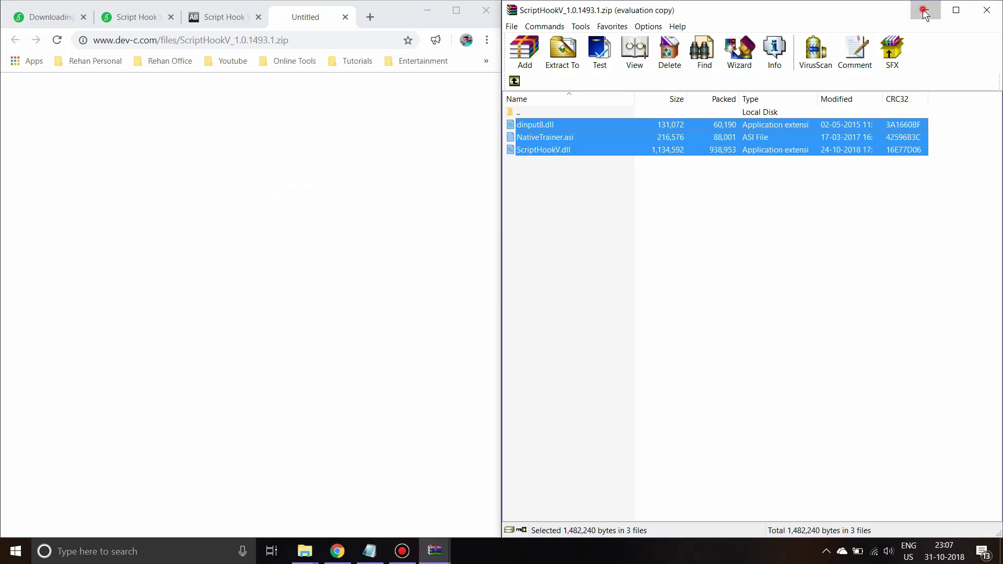